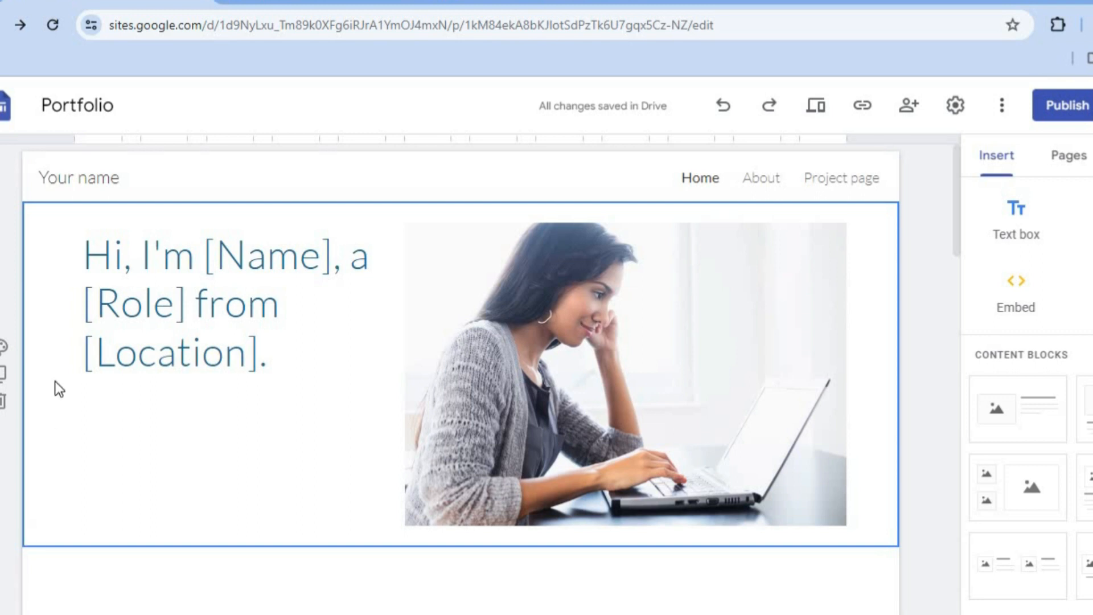
Step: Switch to Mailchimp and open the embedded form builder from the audience's signup forms
left_click(272, 3)
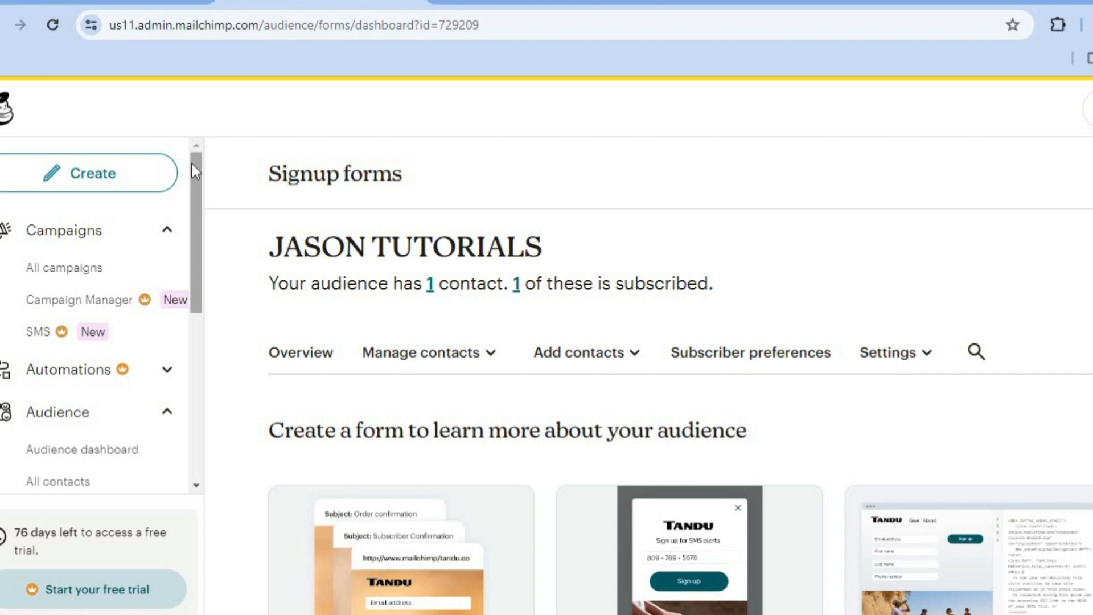
left_click_drag(193, 164, 194, 305)
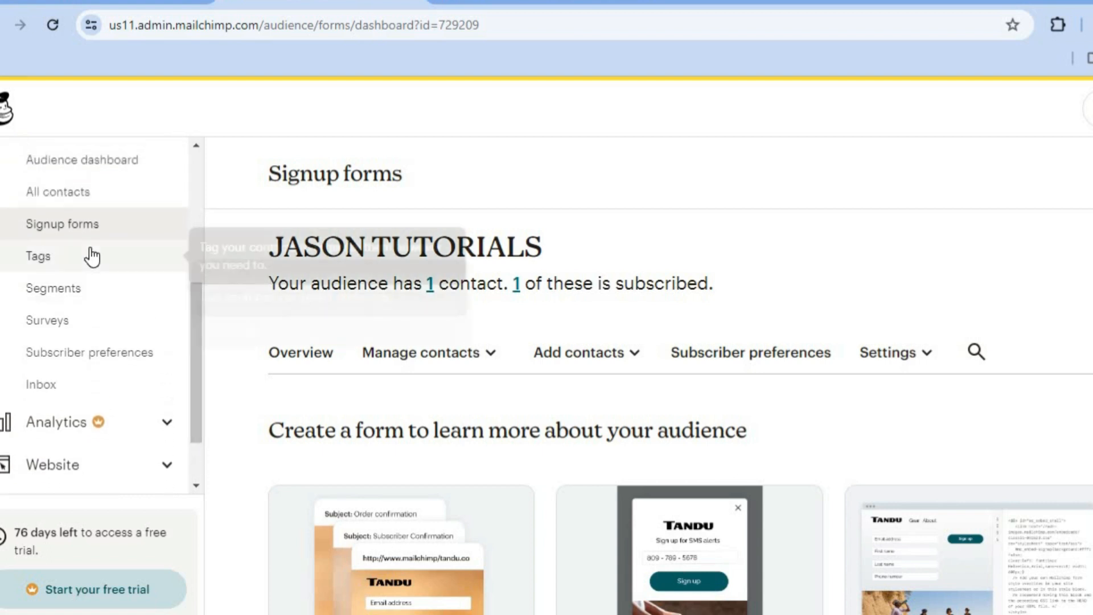
left_click(89, 236)
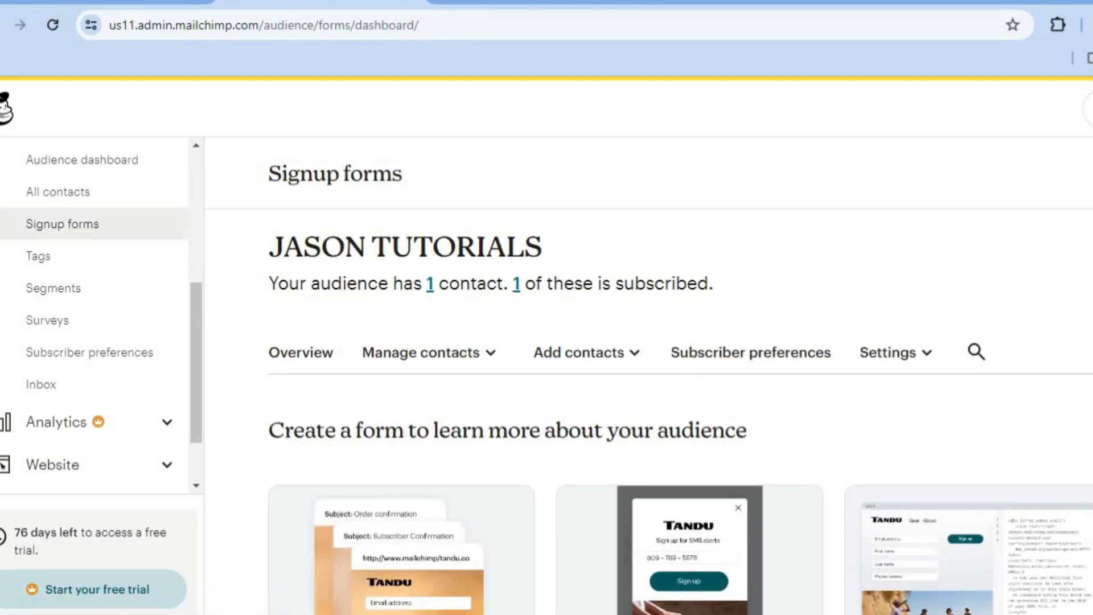
scroll(680, 419, "down", 3)
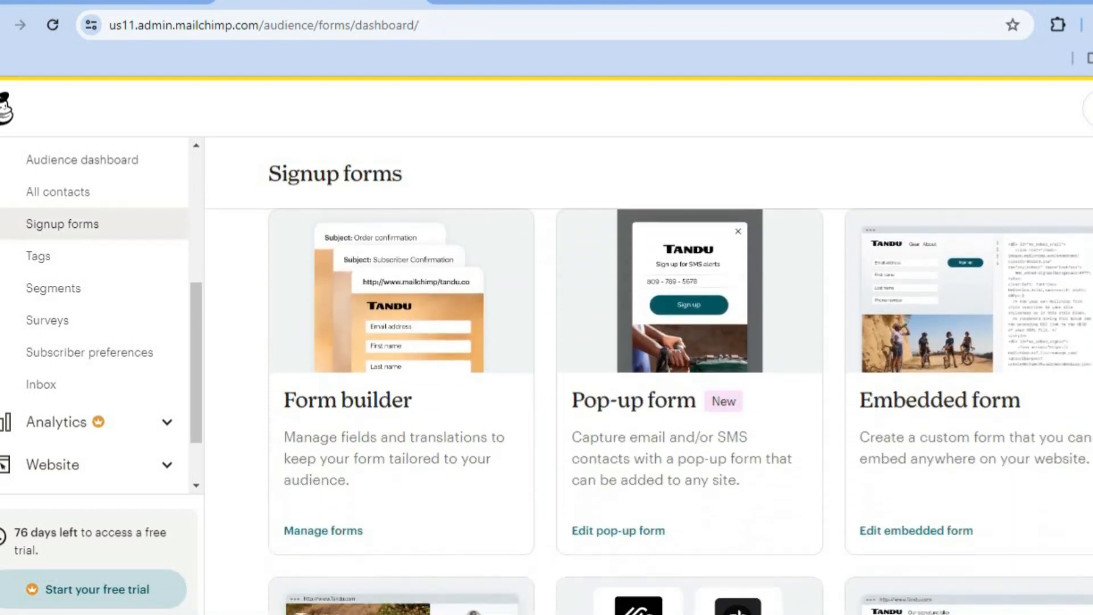
scroll(680, 420, "up", 1)
scroll(635, 343, "down", 1)
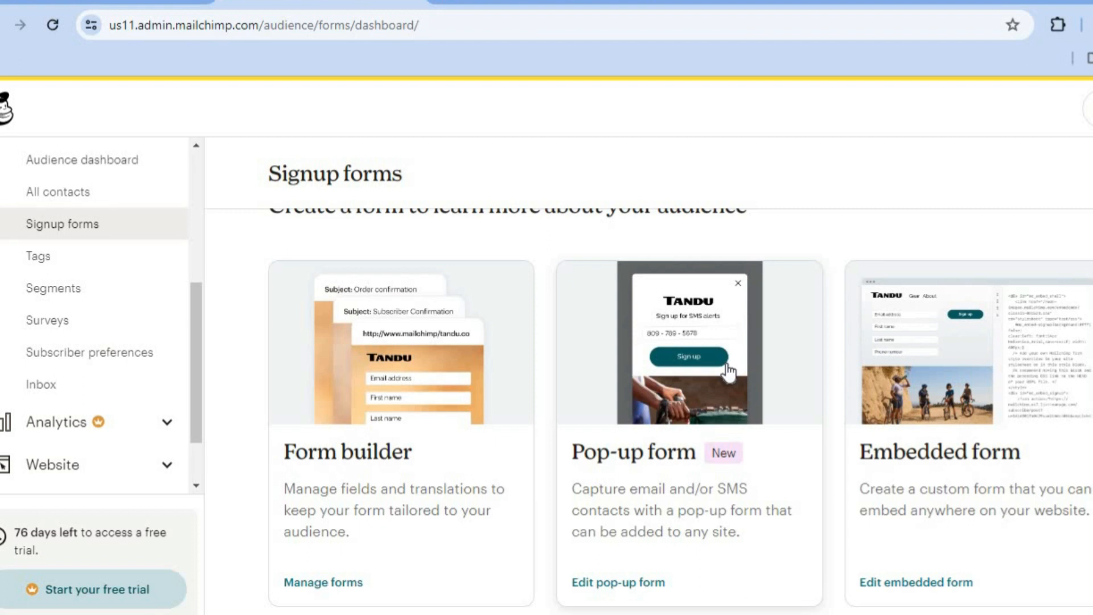
left_click(942, 390)
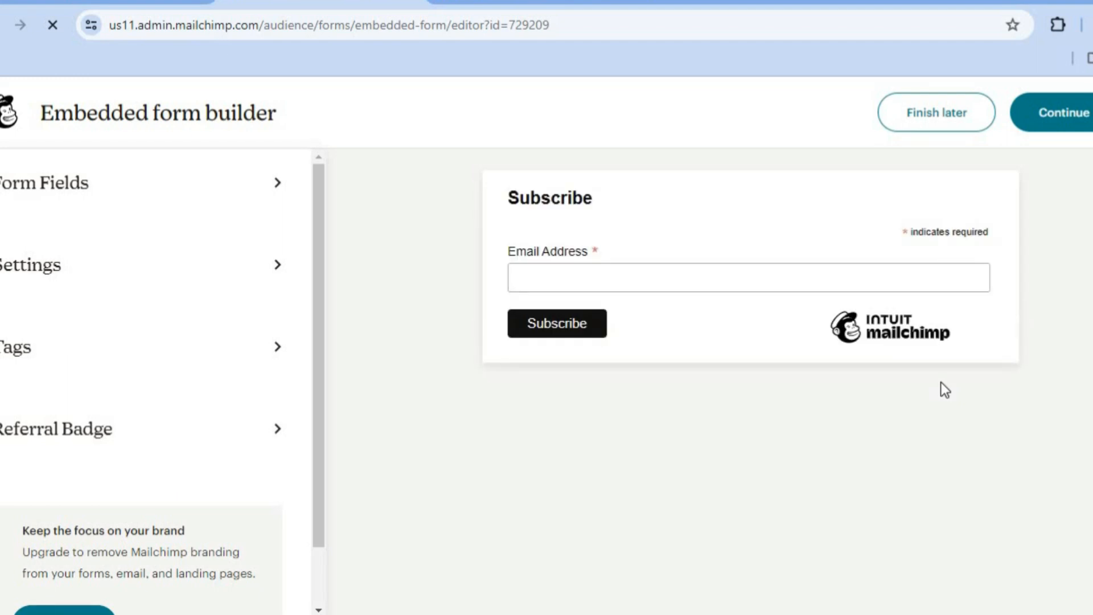
Step: Enable the First name field in the embedded form's fields and return to the builder's main options
left_click(167, 199)
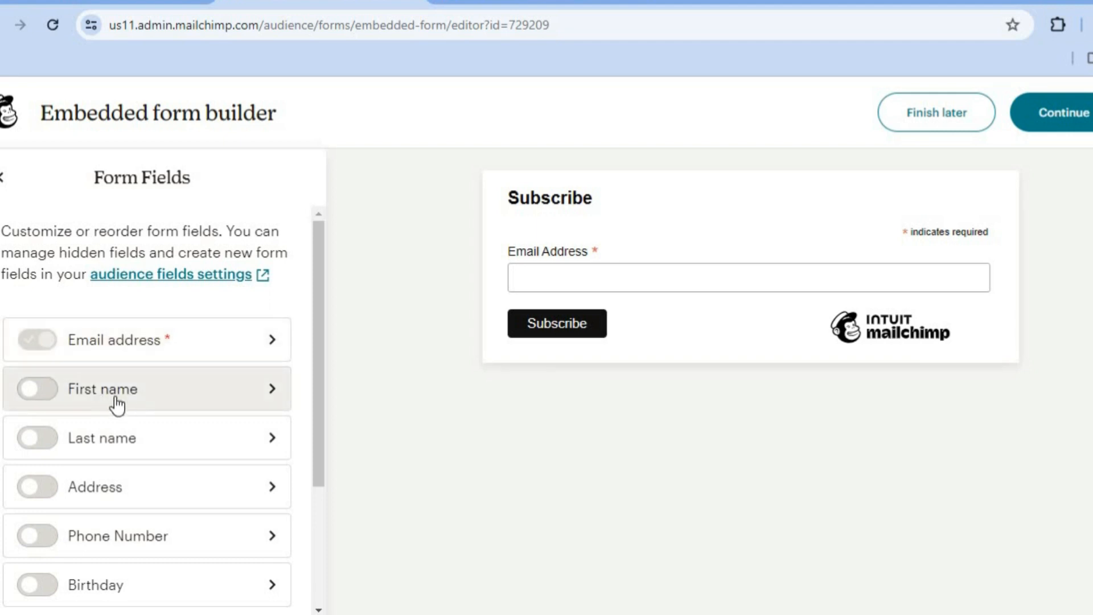
left_click(37, 393)
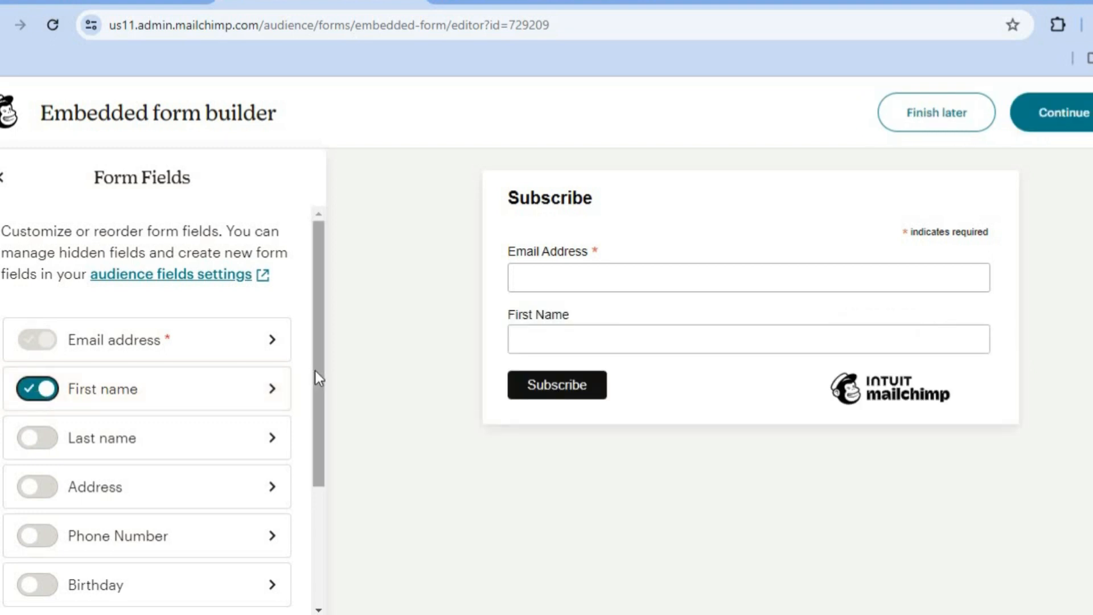
scroll(313, 393, "down", 2)
scroll(307, 475, "down", 1)
scroll(307, 442, "up", 1)
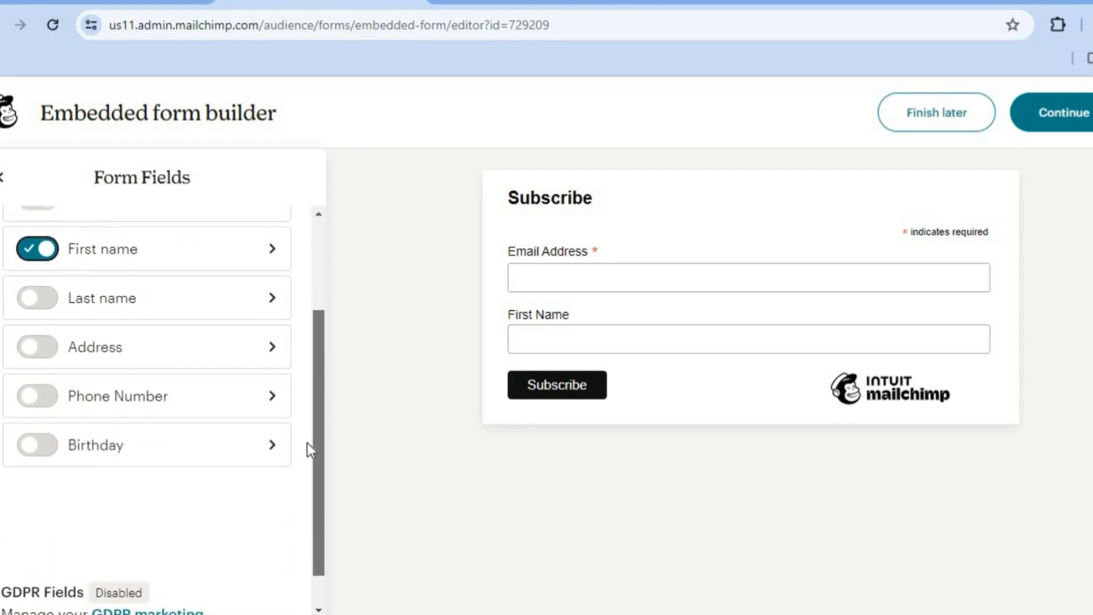
scroll(307, 435, "up", 1)
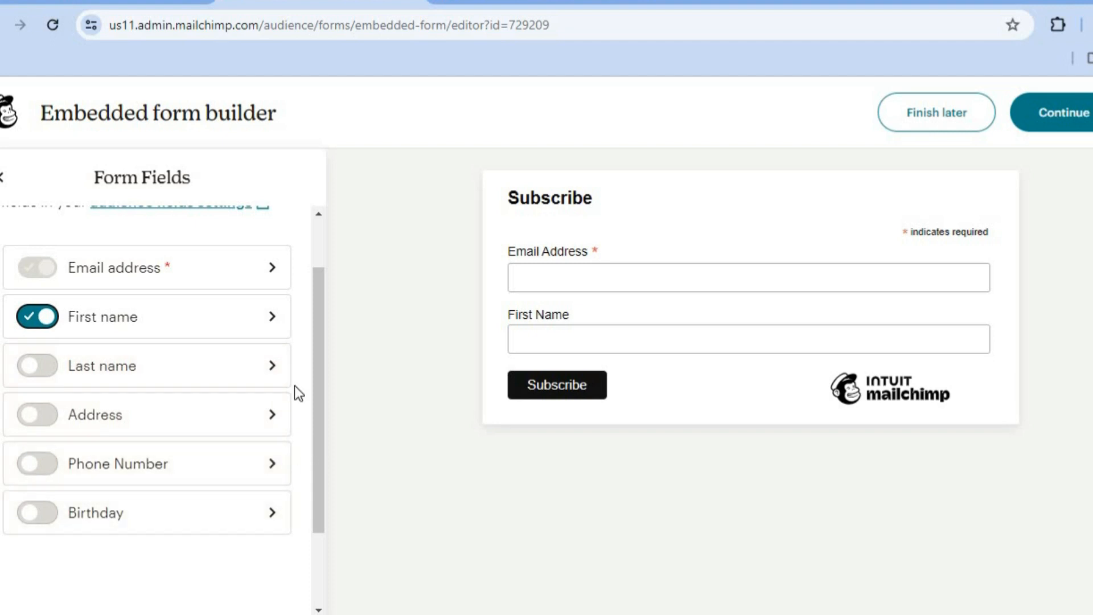
left_click(5, 178)
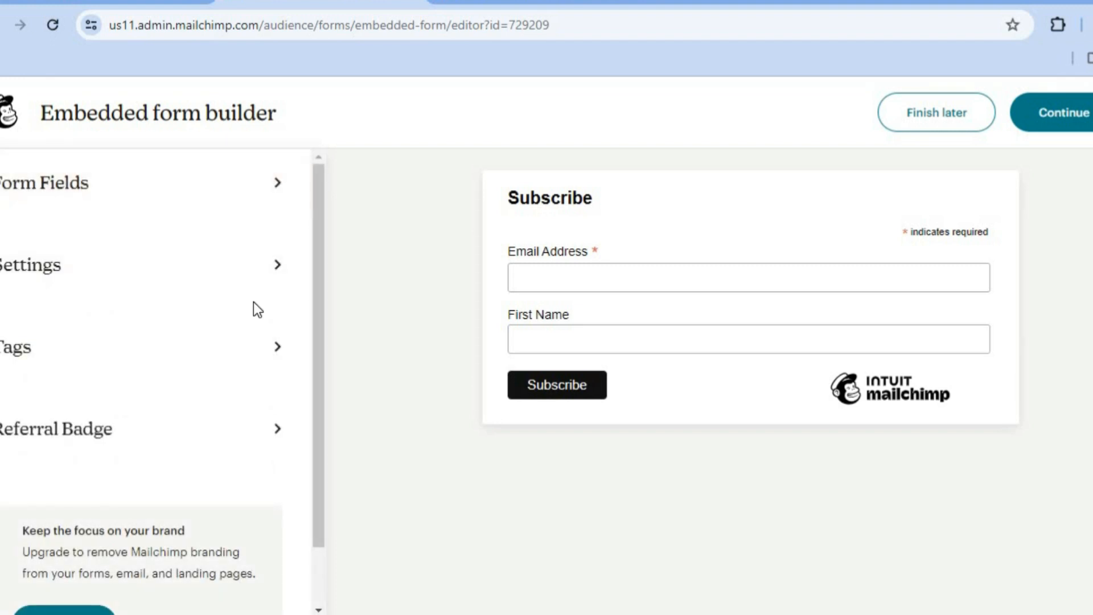
Step: Review the form's title, width and CSS settings, and copy the generated embedded form code
left_click(214, 286)
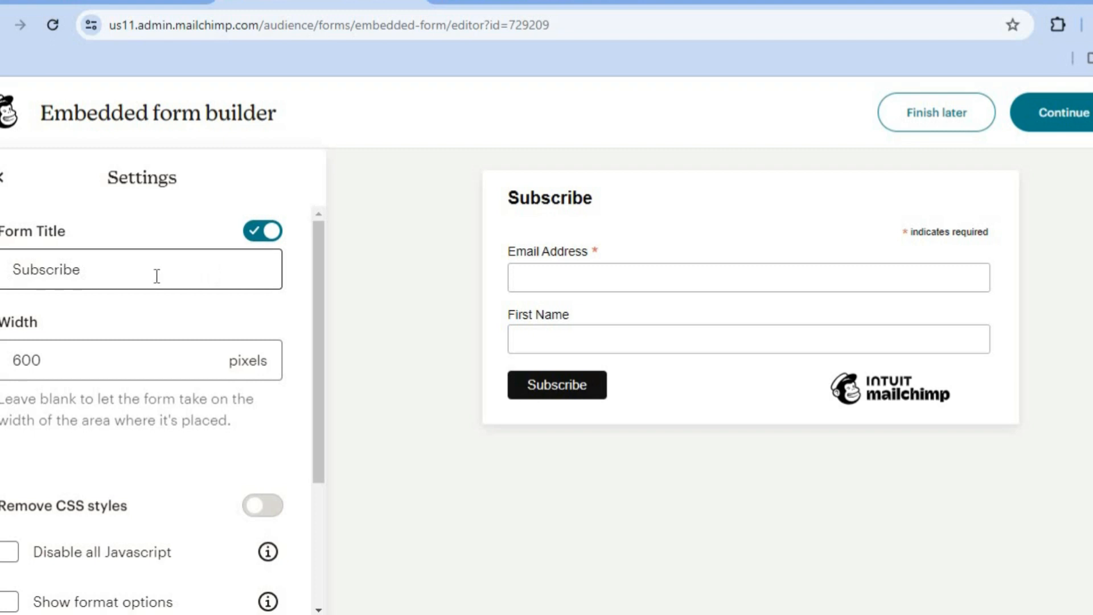
left_click_drag(319, 292, 316, 461)
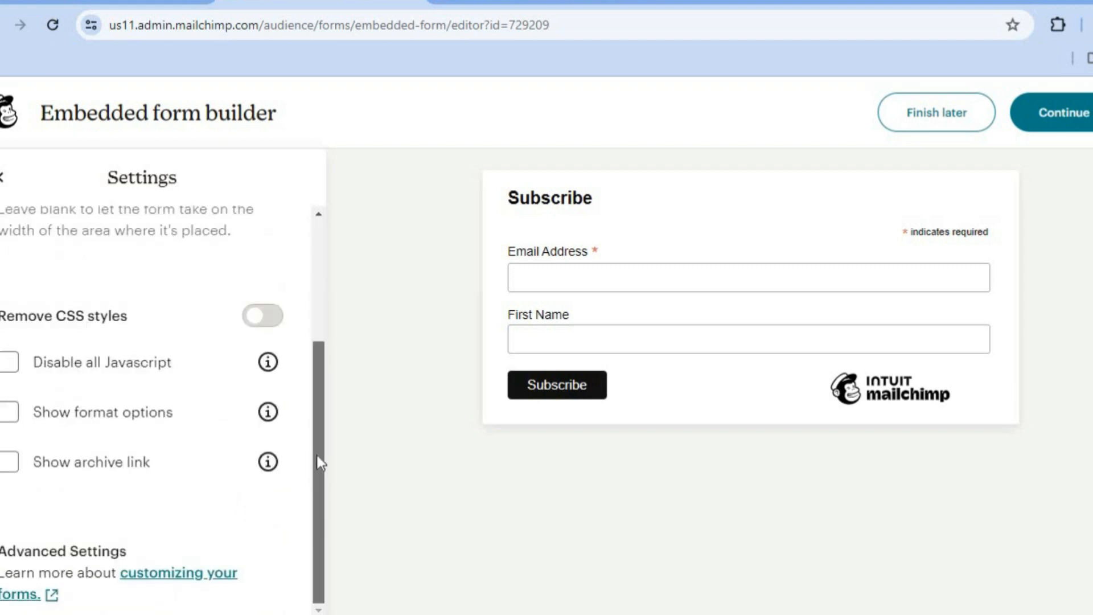
scroll(308, 279, "up", 5)
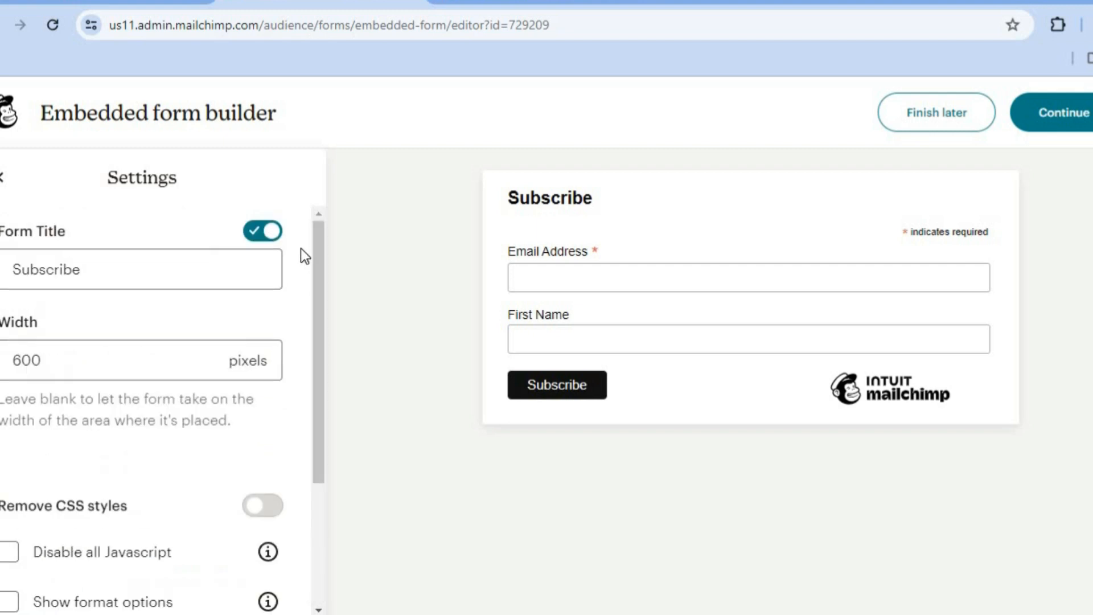
left_click(6, 187)
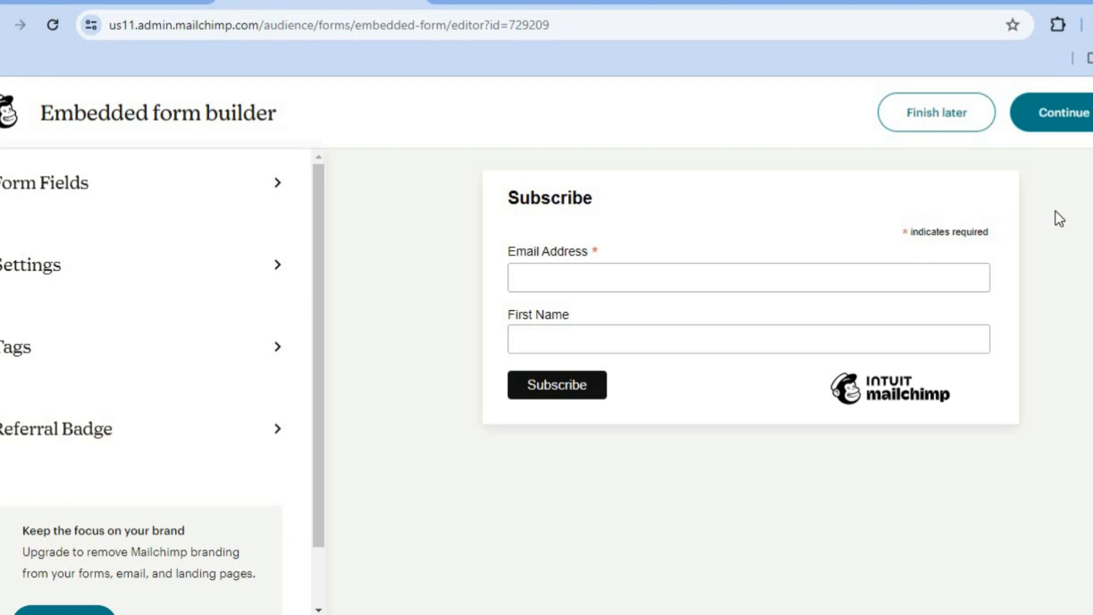
left_click(1077, 116)
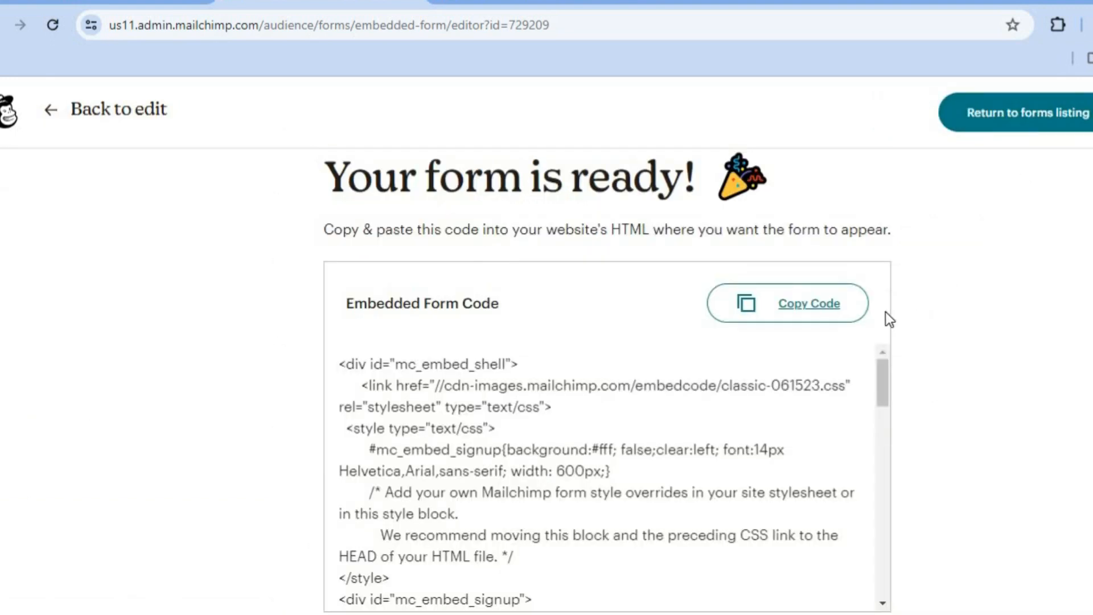
left_click(778, 308)
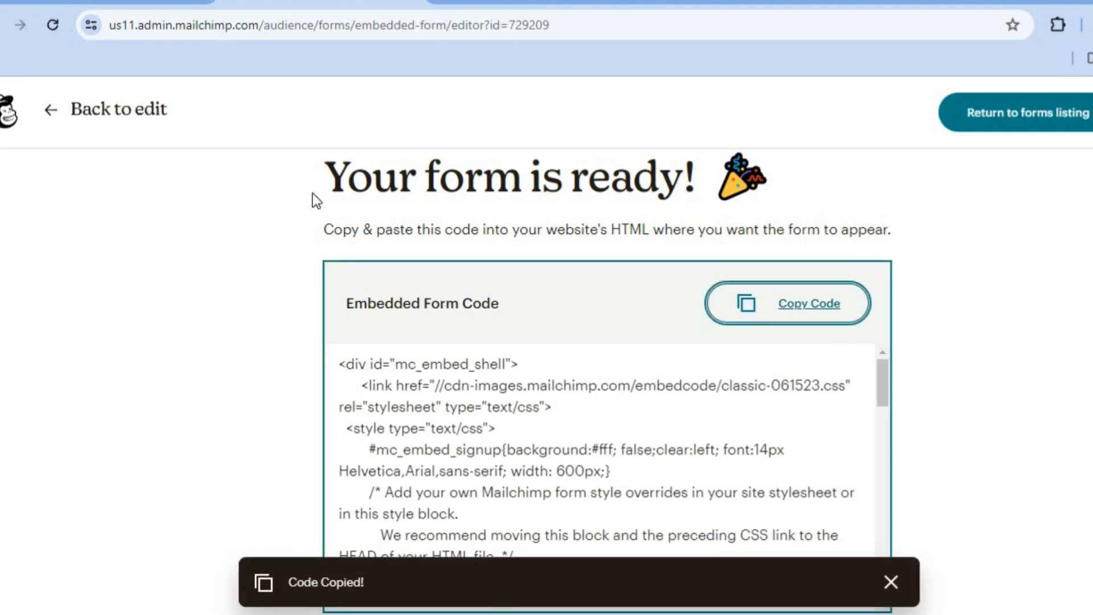
Step: Switch to the Google Sites editor and insert the copied signup form code as an embed on the Home page
left_click(127, 3)
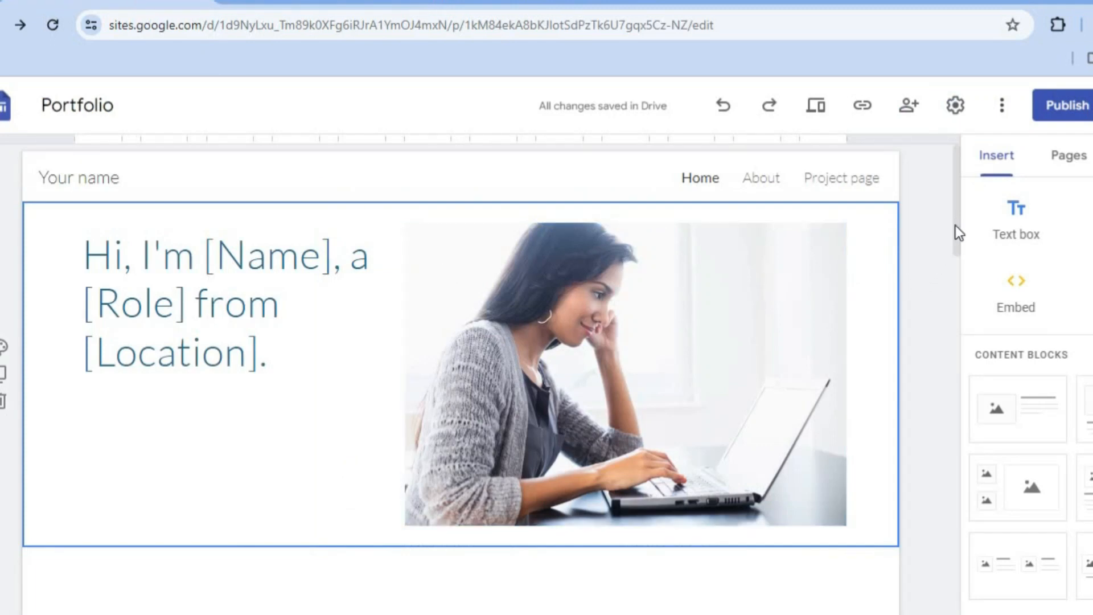
left_click_drag(957, 224, 954, 327)
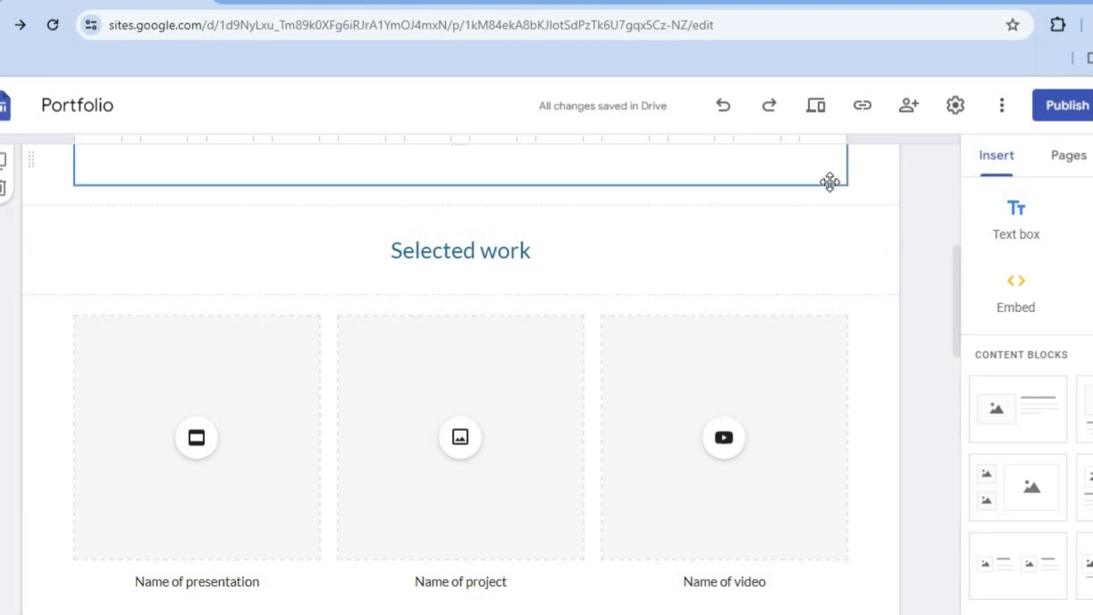
left_click_drag(956, 302, 954, 265)
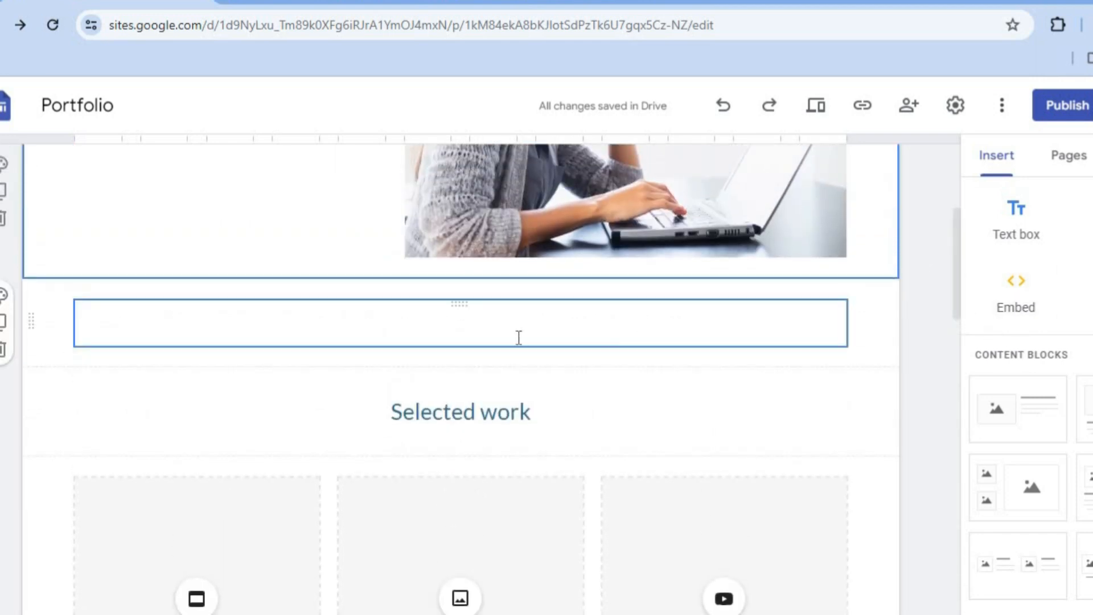
left_click(375, 330)
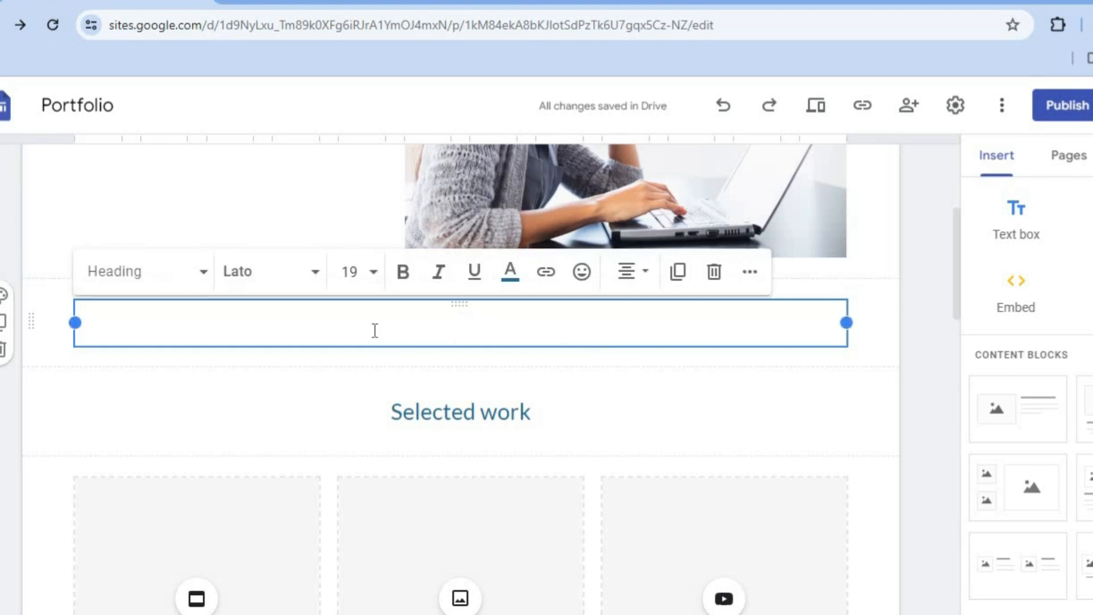
left_click(1019, 293)
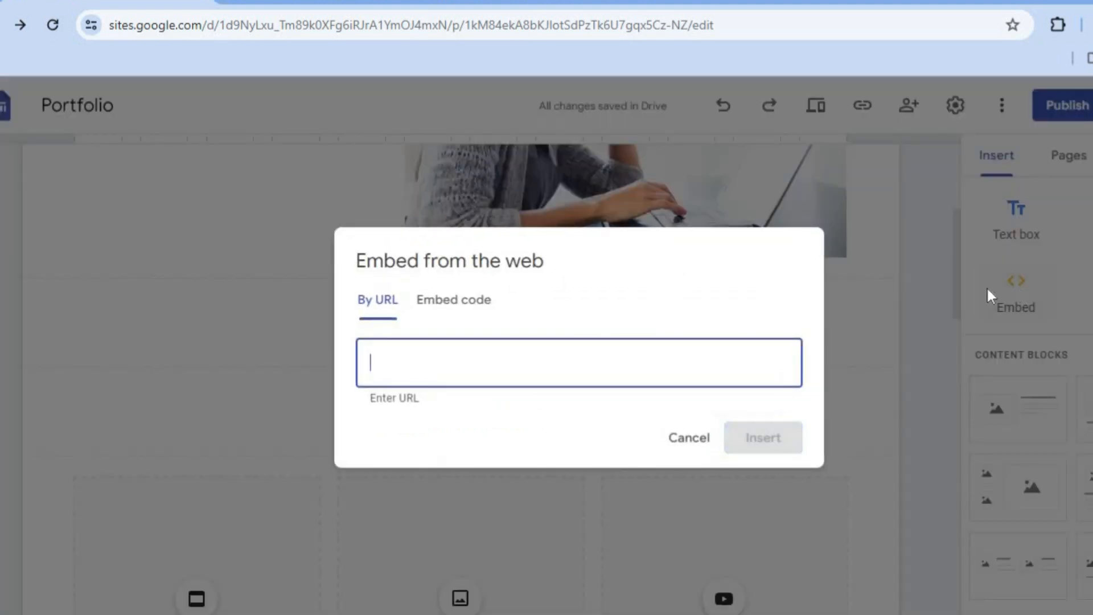
left_click(463, 302)
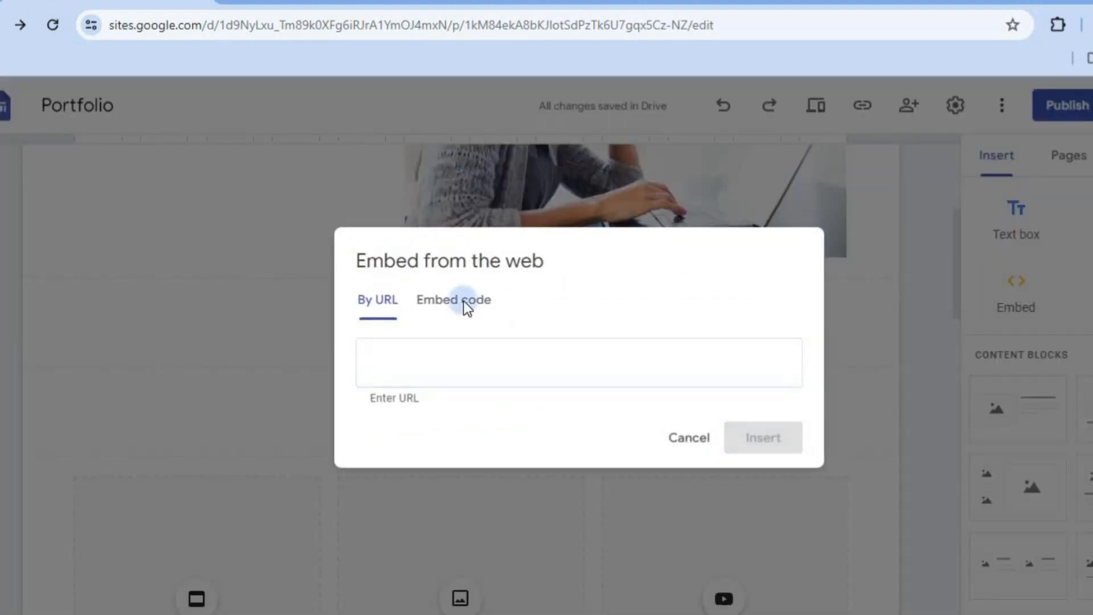
right_click(398, 338)
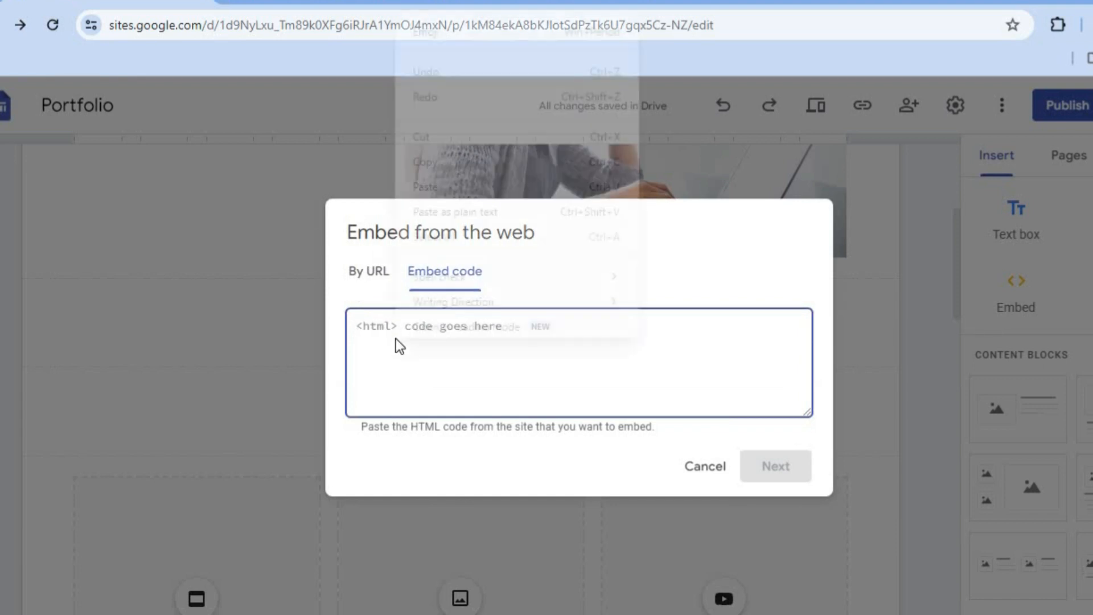
left_click(446, 204)
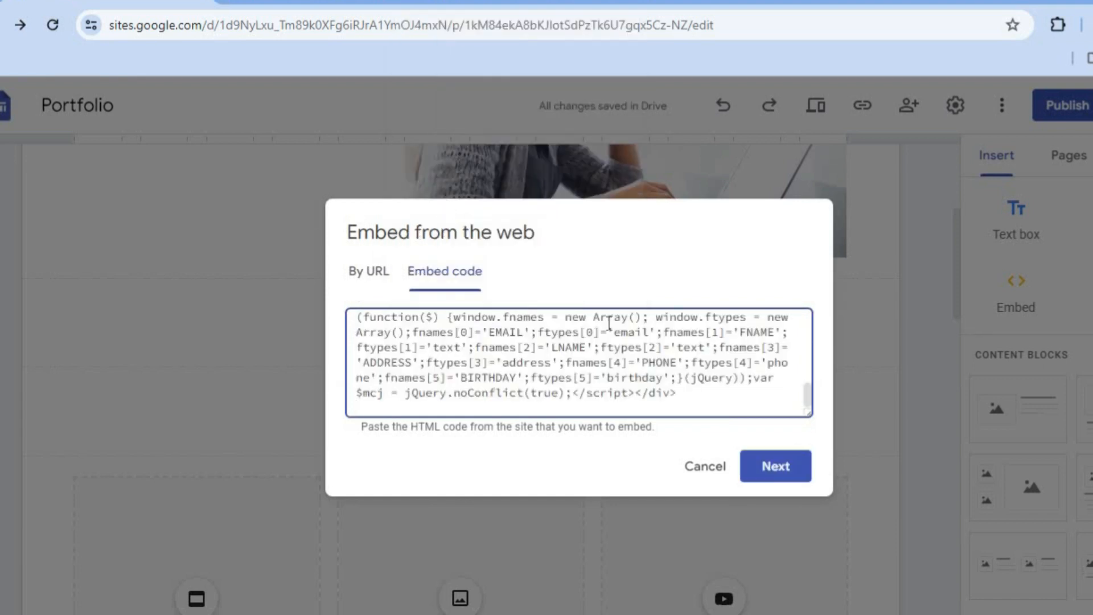
left_click(780, 468)
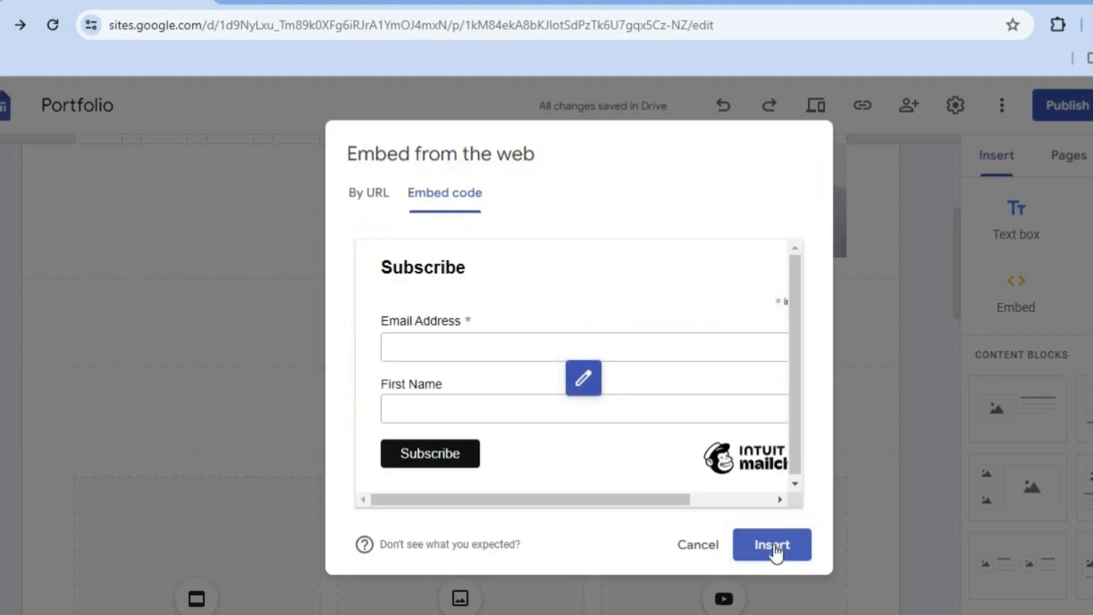
left_click(774, 548)
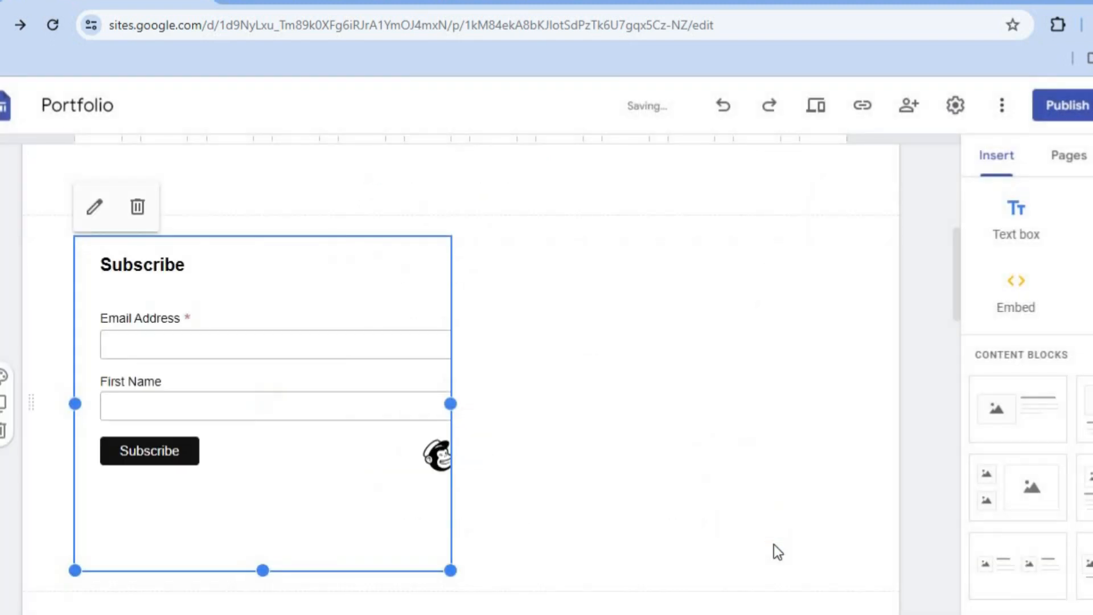
Step: Widen the embedded Subscribe form until its fields and Mailchimp badge fit fully, and publish the site
left_click_drag(453, 403, 647, 411)
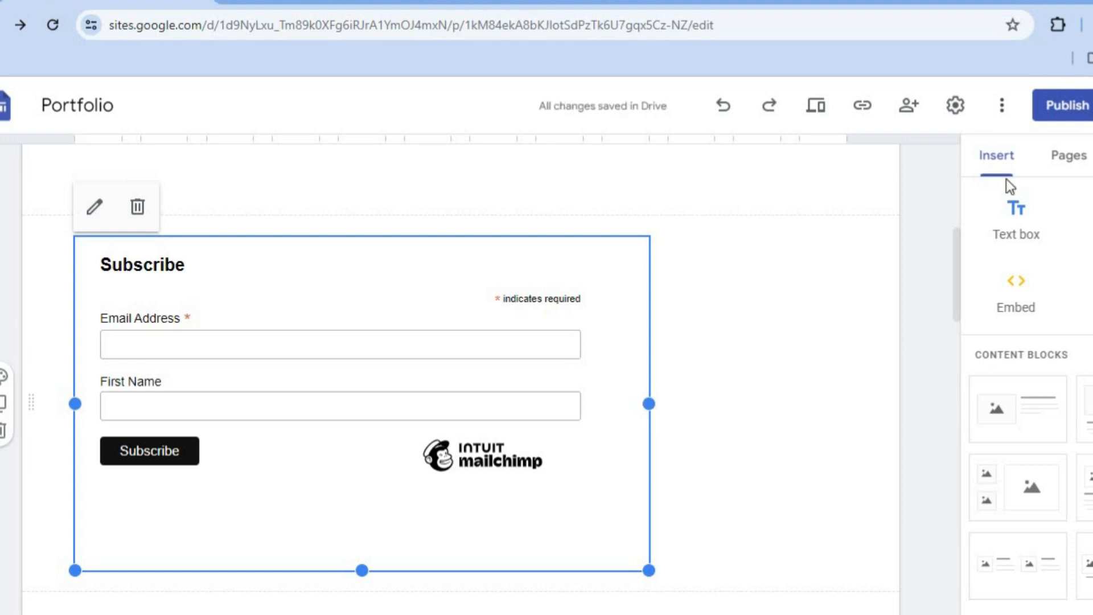
left_click(1075, 106)
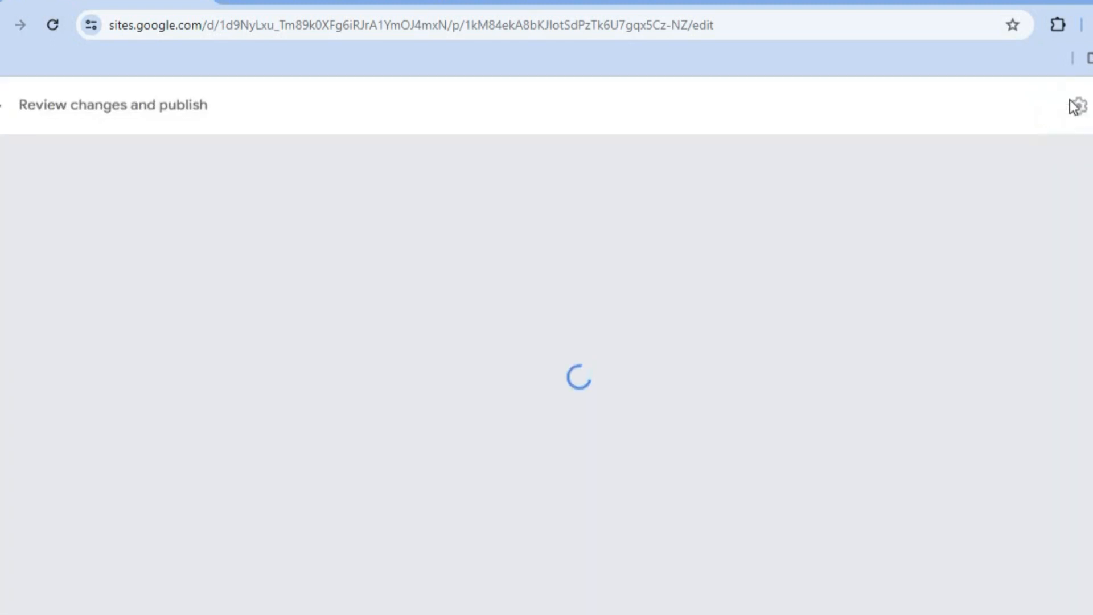
left_click(1092, 105)
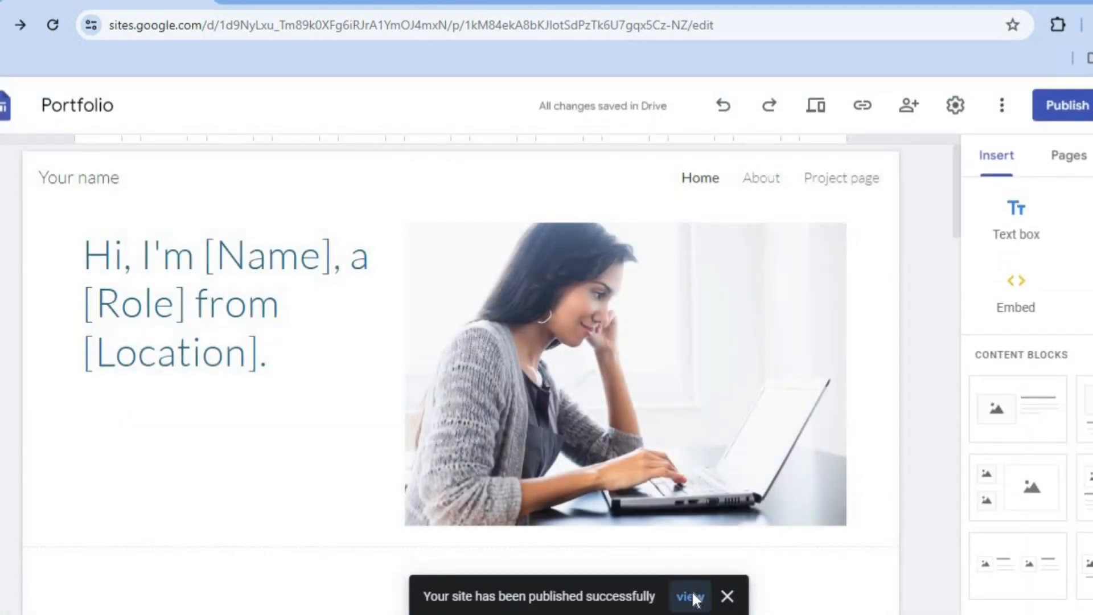
Step: View the published site and check the Subscribe form's Email Address and First Name fields
left_click(692, 596)
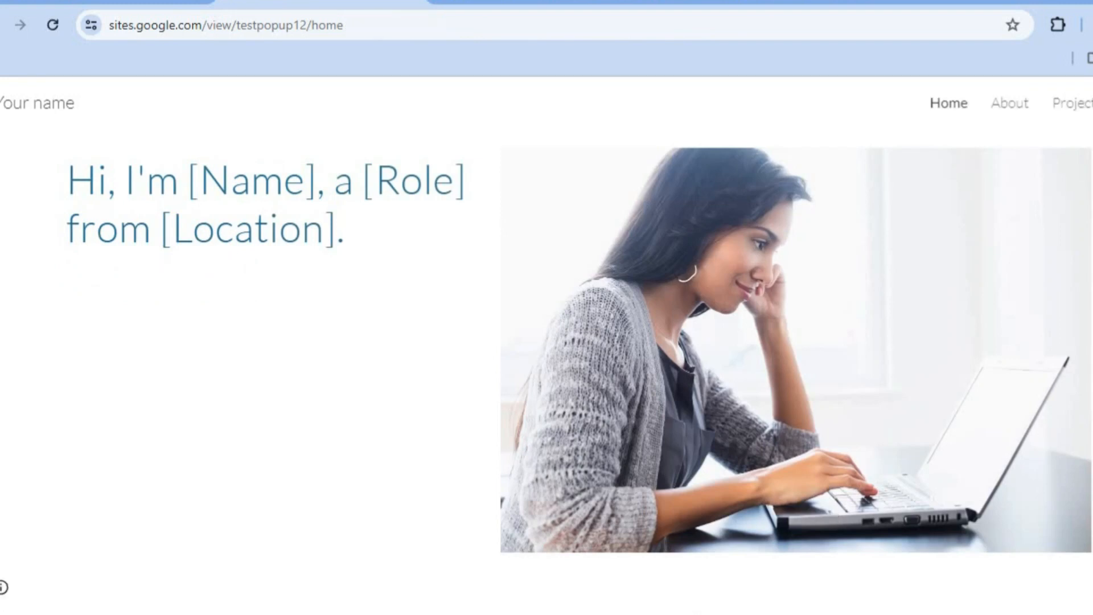
scroll(547, 342, "down", 10)
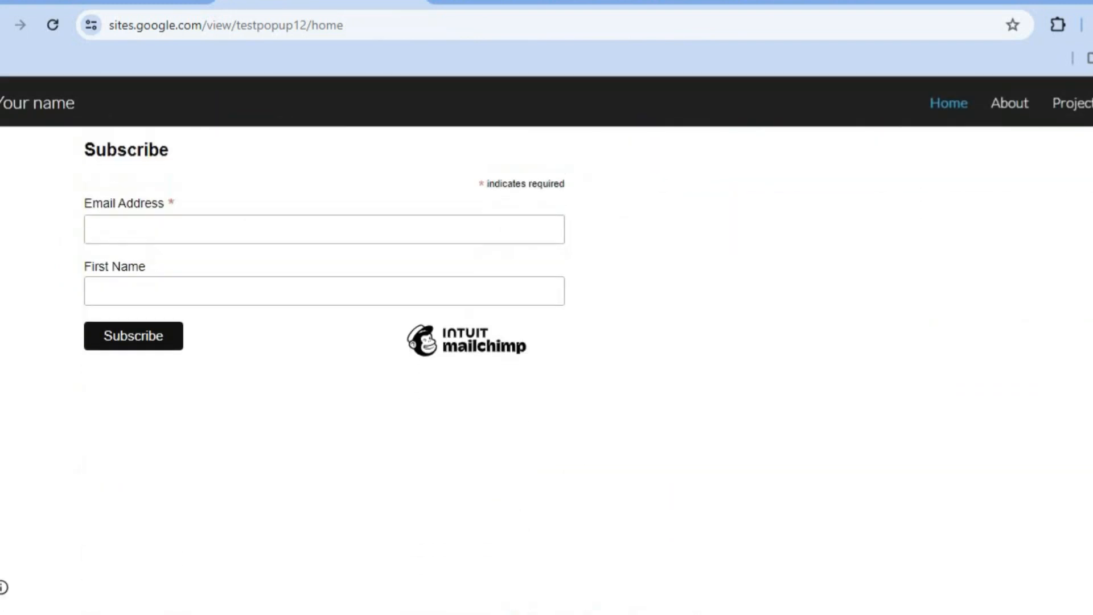
scroll(558, 299, "up", 2)
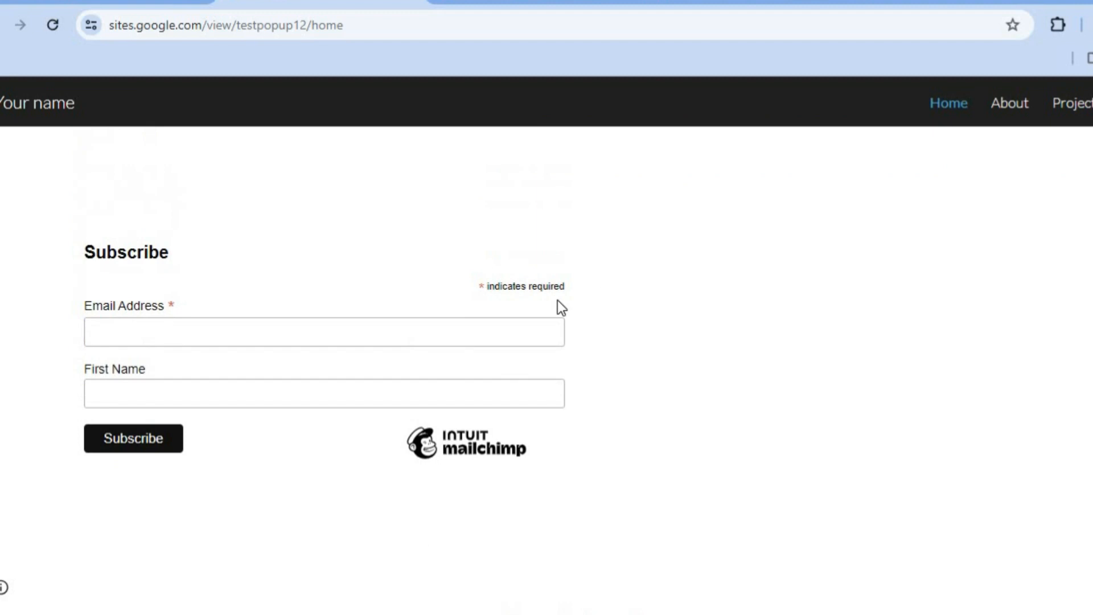
left_click(308, 332)
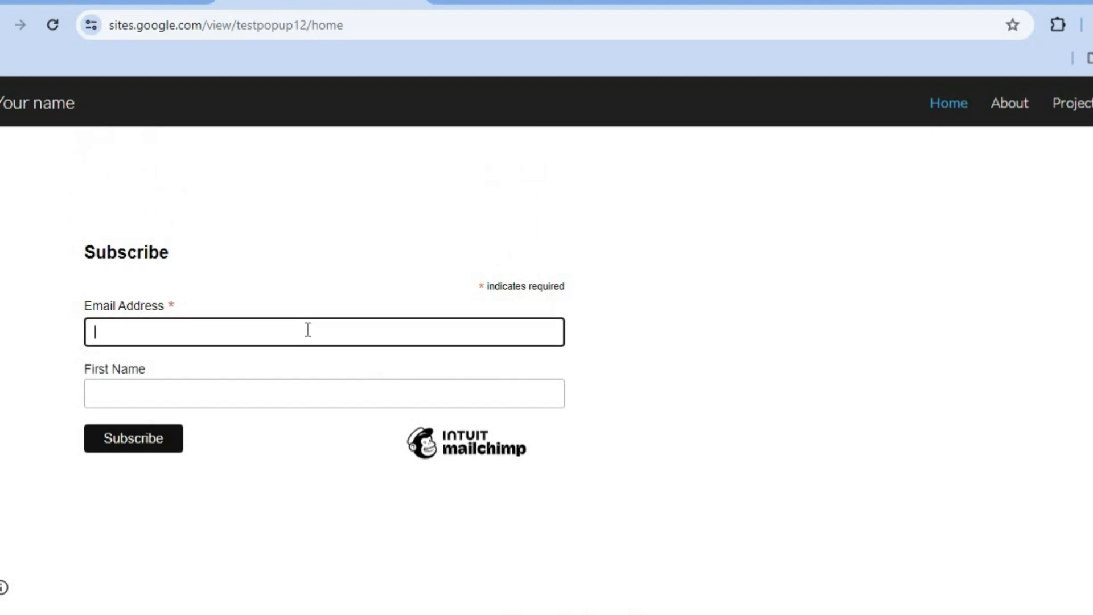
left_click(261, 393)
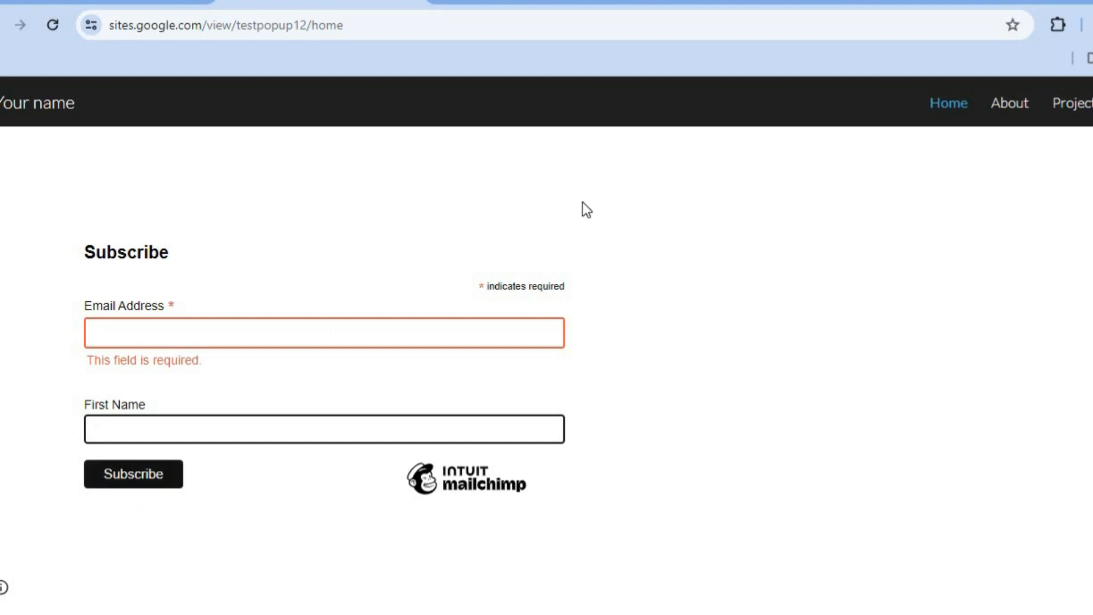
Step: Switch to the Elfsight website and open the Subscription Form widget page at its template selection
left_click(742, 3)
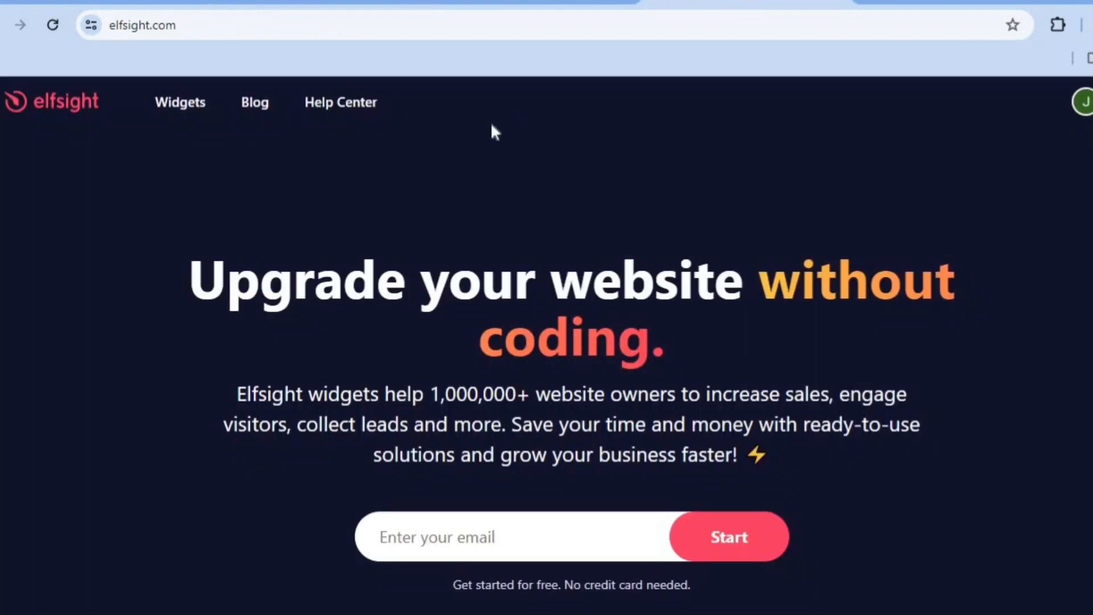
mouse_move(183, 107)
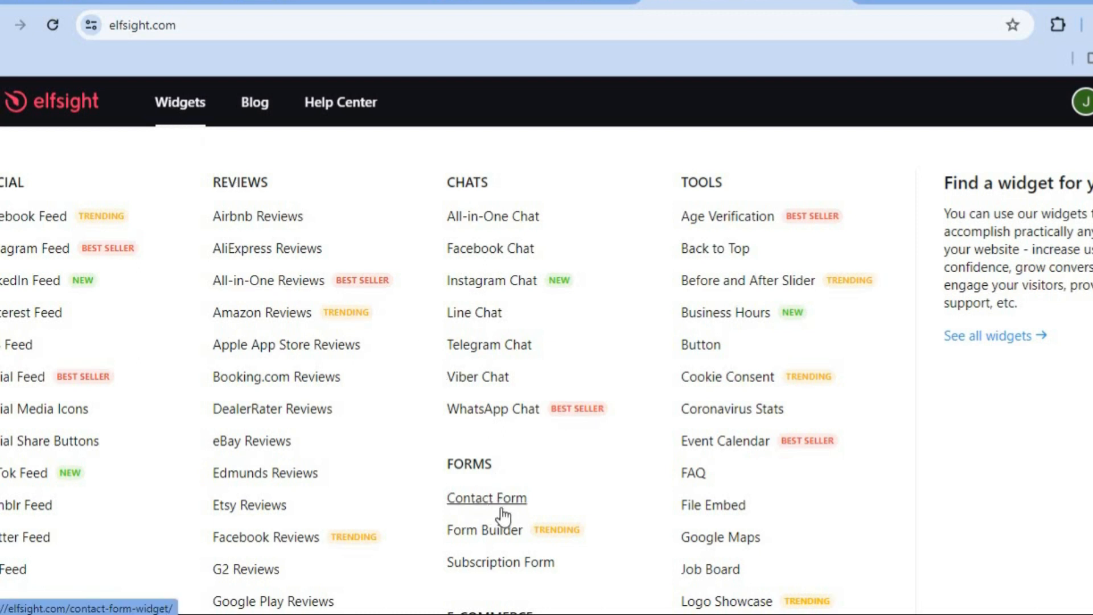
left_click(501, 562)
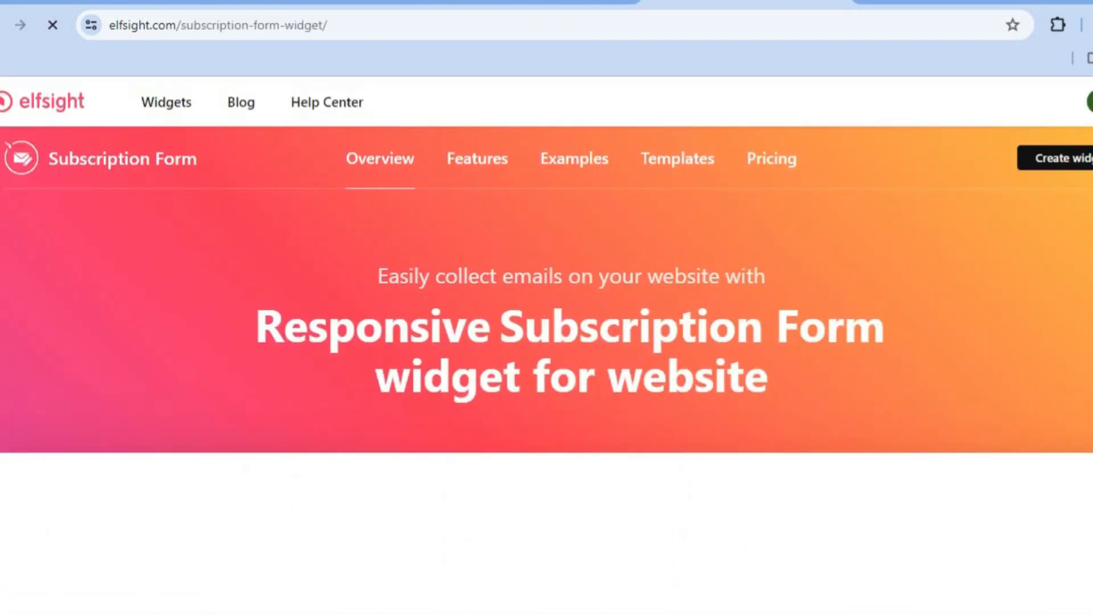
scroll(547, 308, "down", 5)
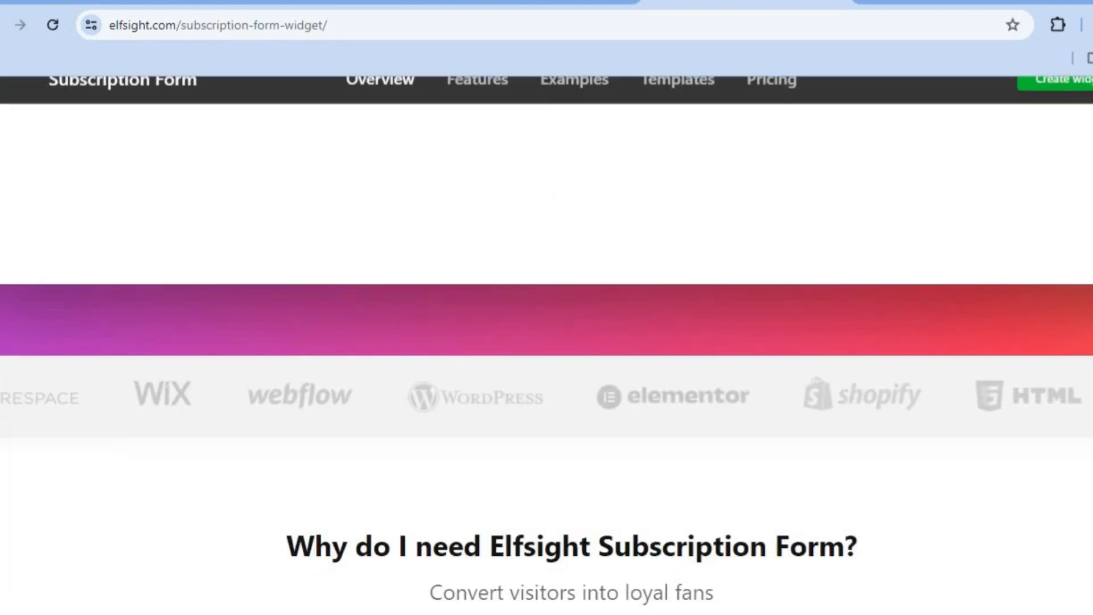
scroll(547, 342, "up", 3)
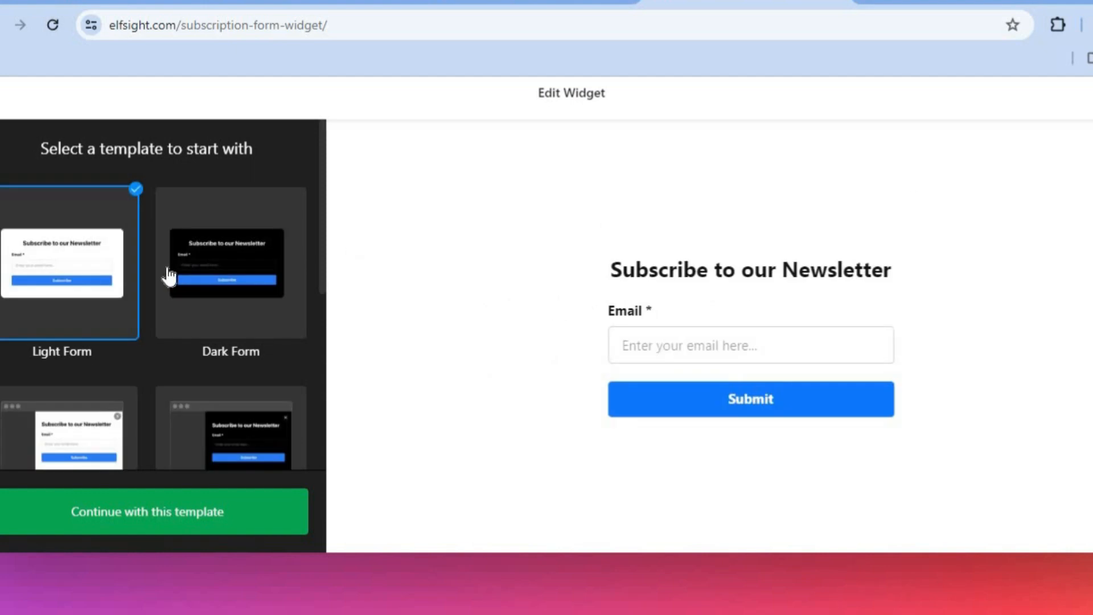
Step: Start the subscription form widget from the Dark Form template, and switch back to the published Google Sites page
left_click(223, 277)
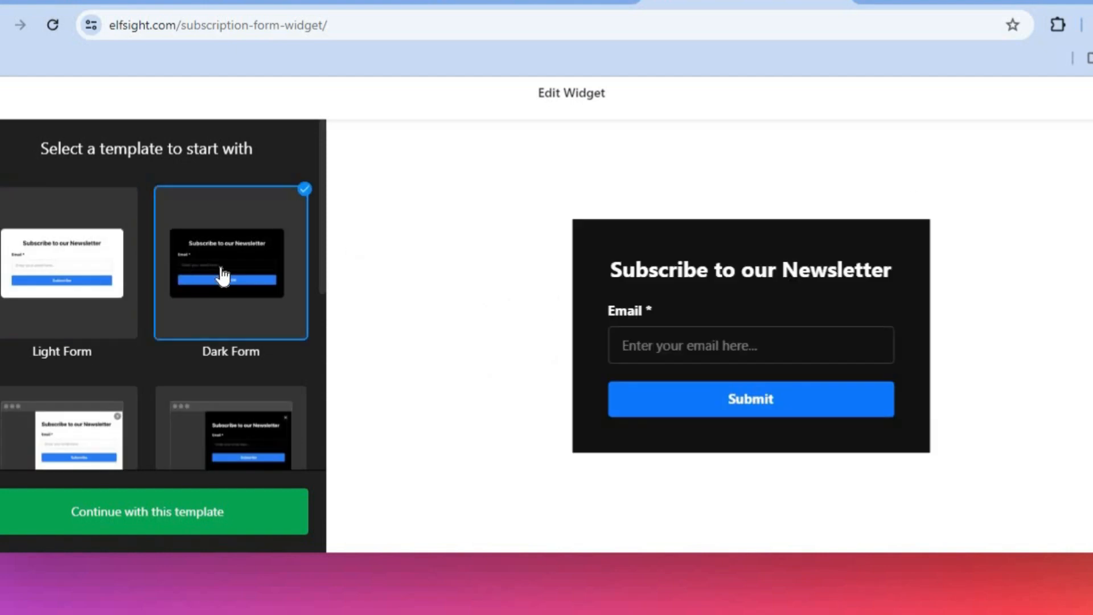
left_click(165, 519)
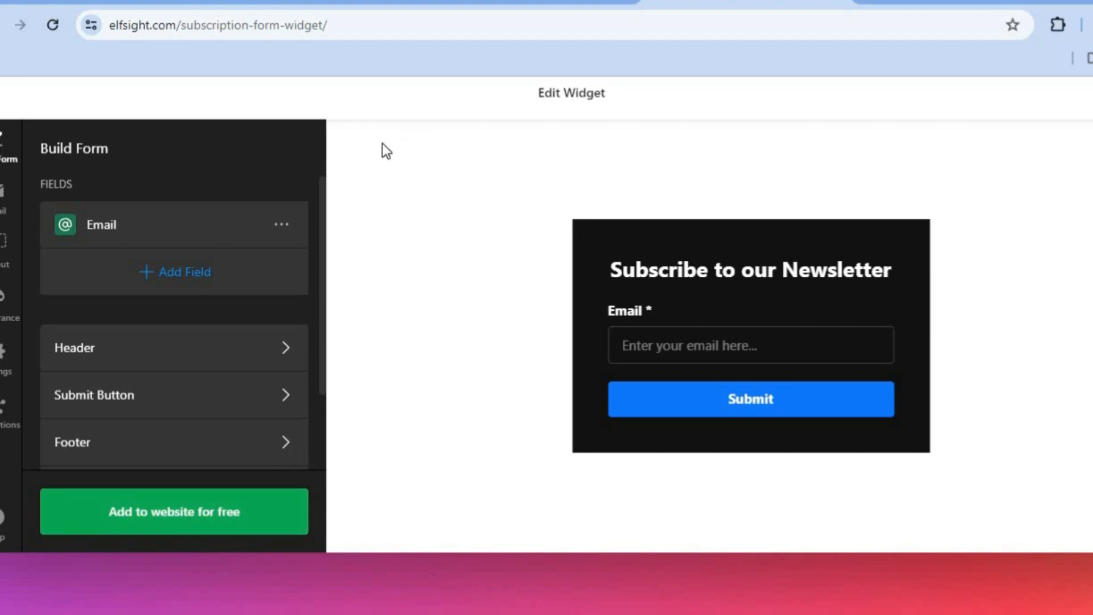
left_click(294, 3)
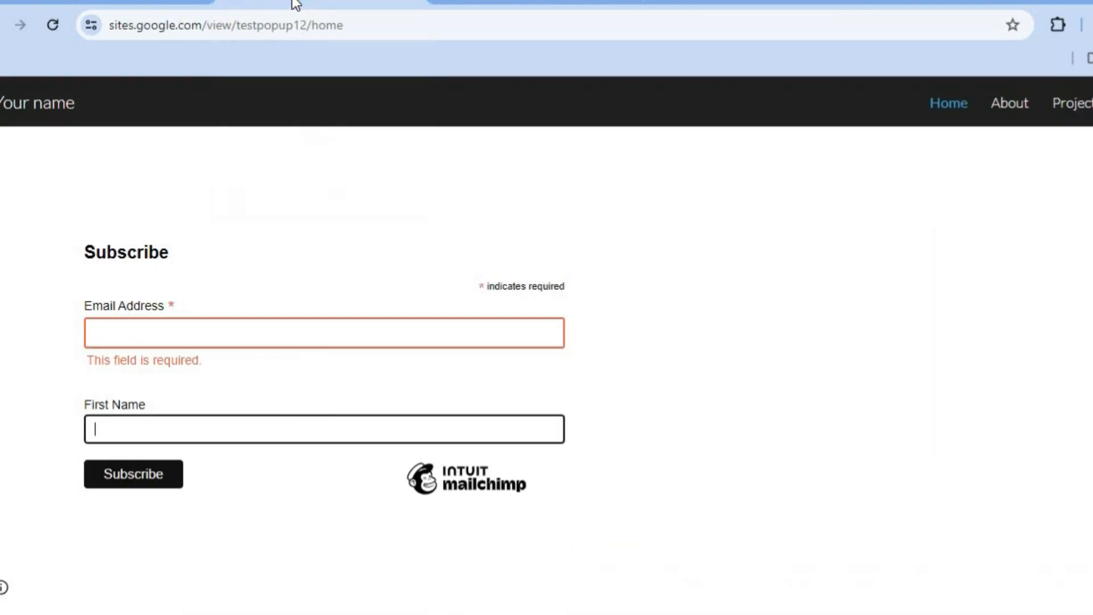
left_click(241, 283)
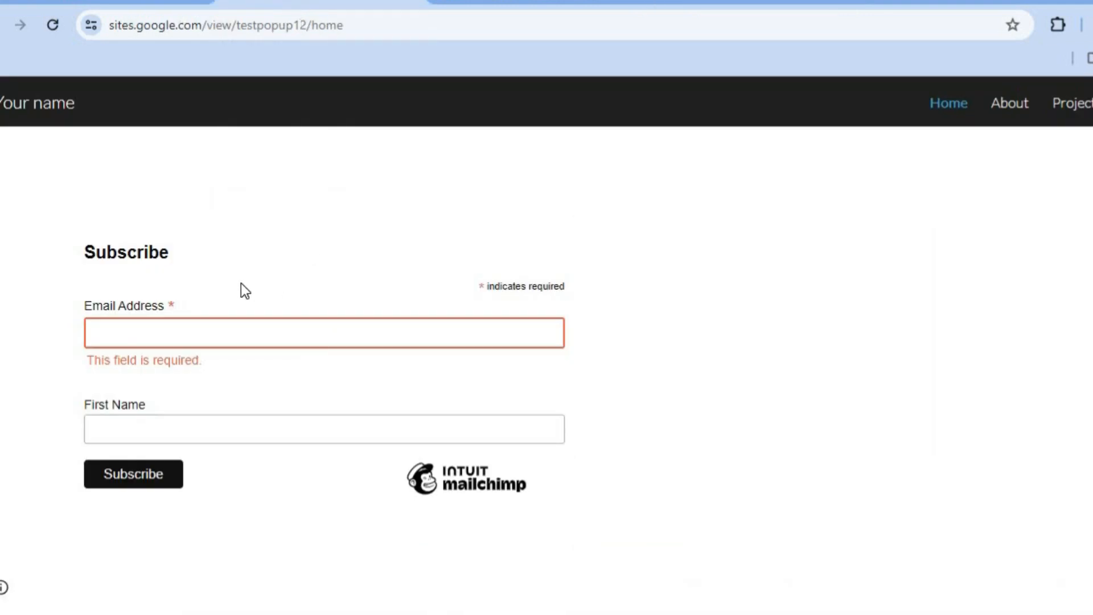